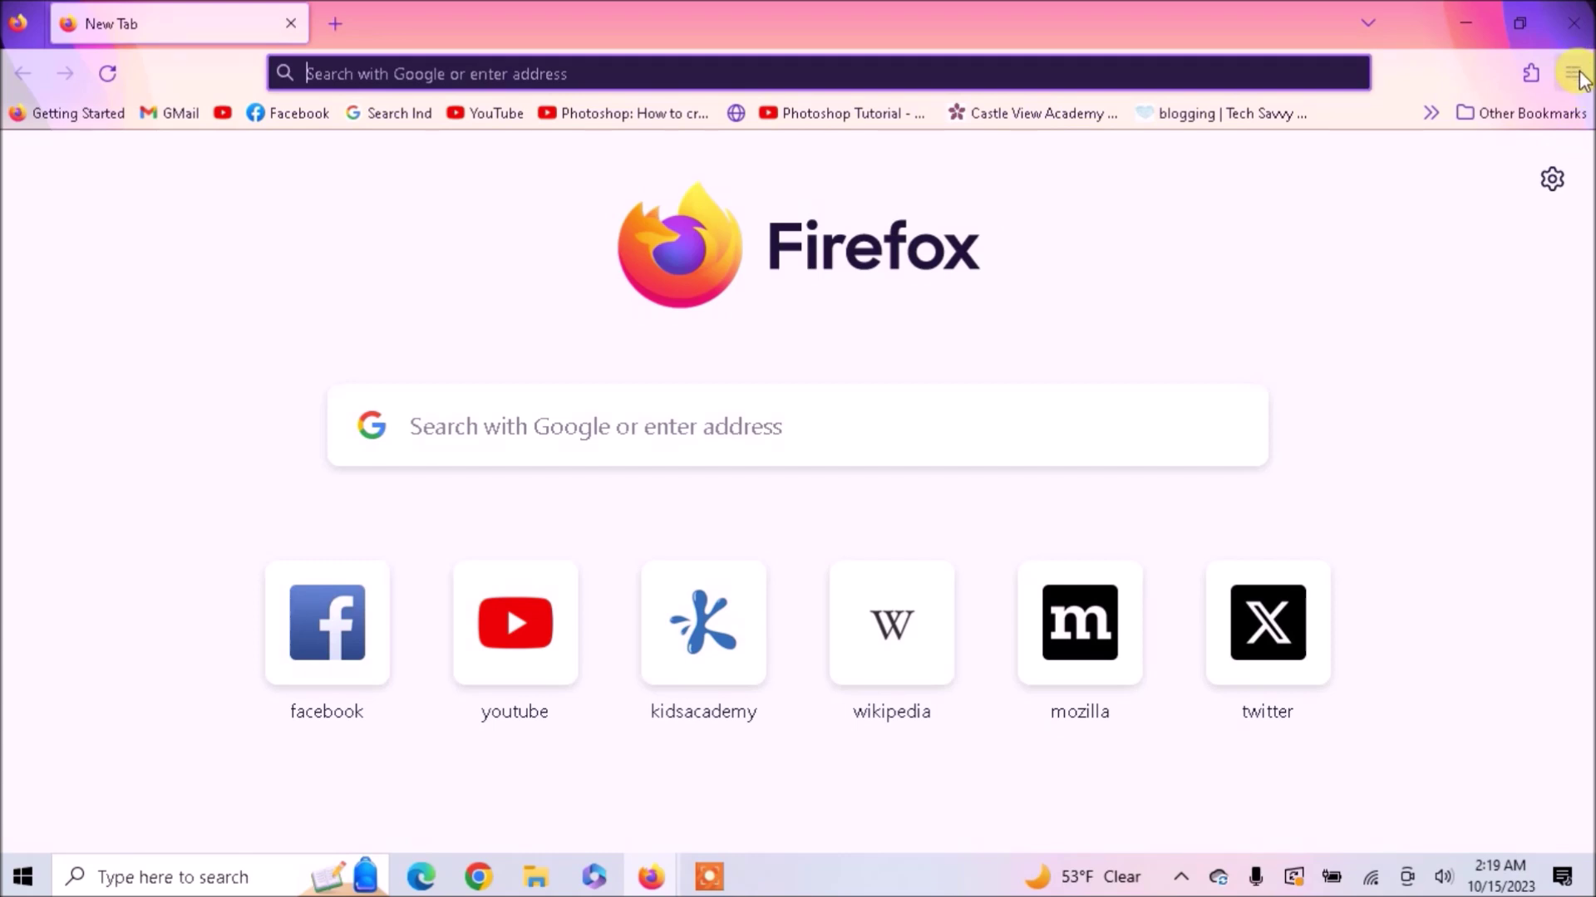
- Open Firefox's Troubleshooting Information page and open the Profile Folder from it
{"action": "left_click", "coordinate": [1573, 75]}
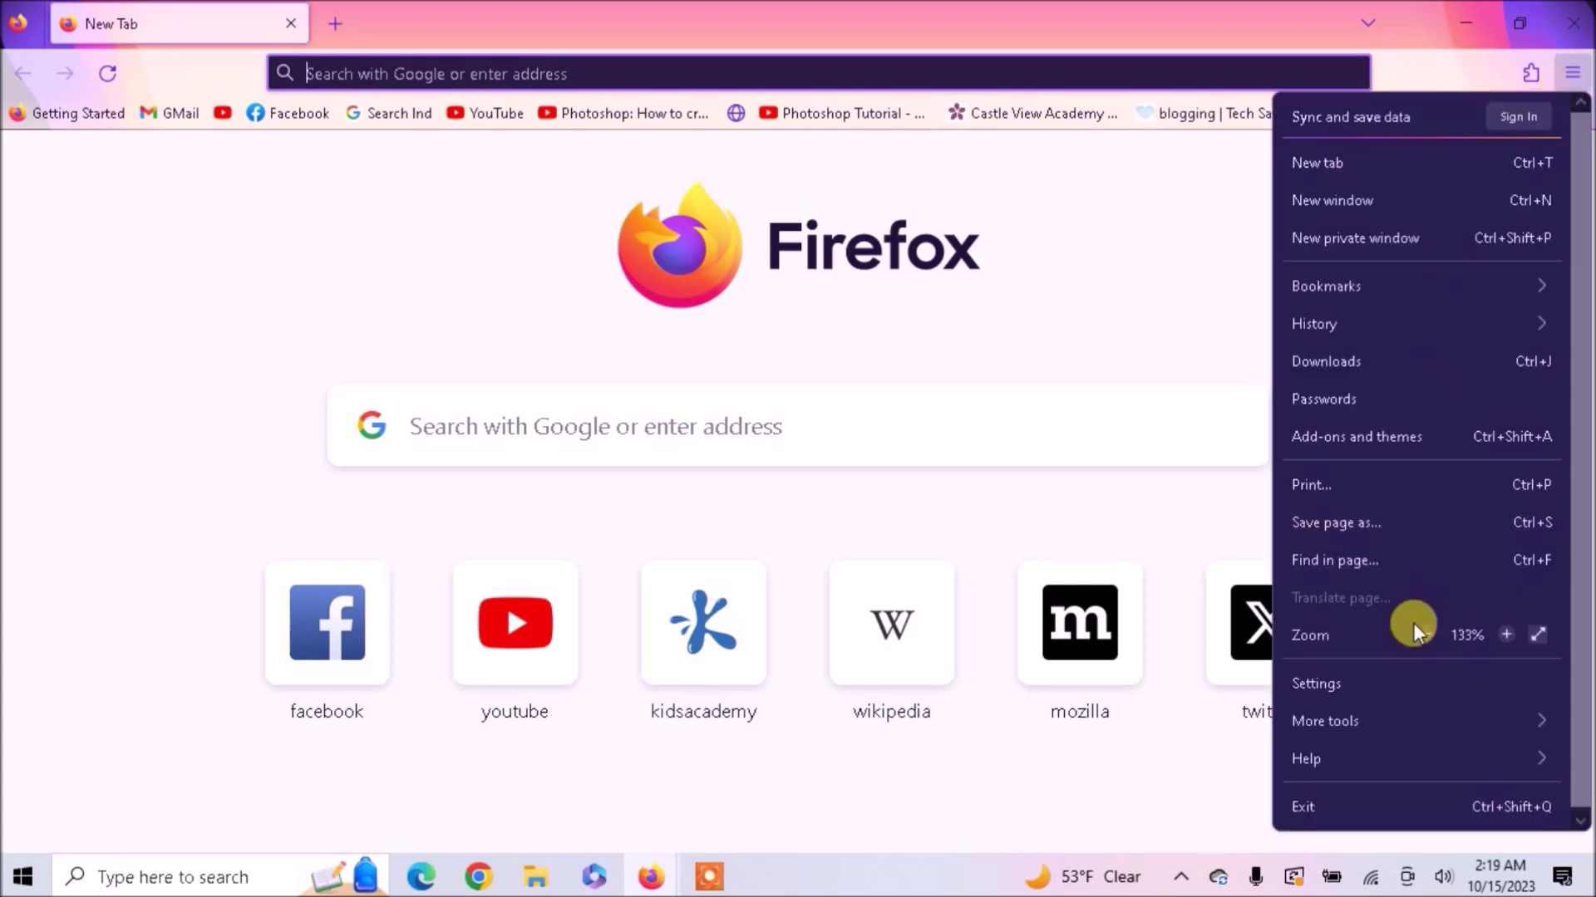
{"action": "left_click", "coordinate": [1408, 759]}
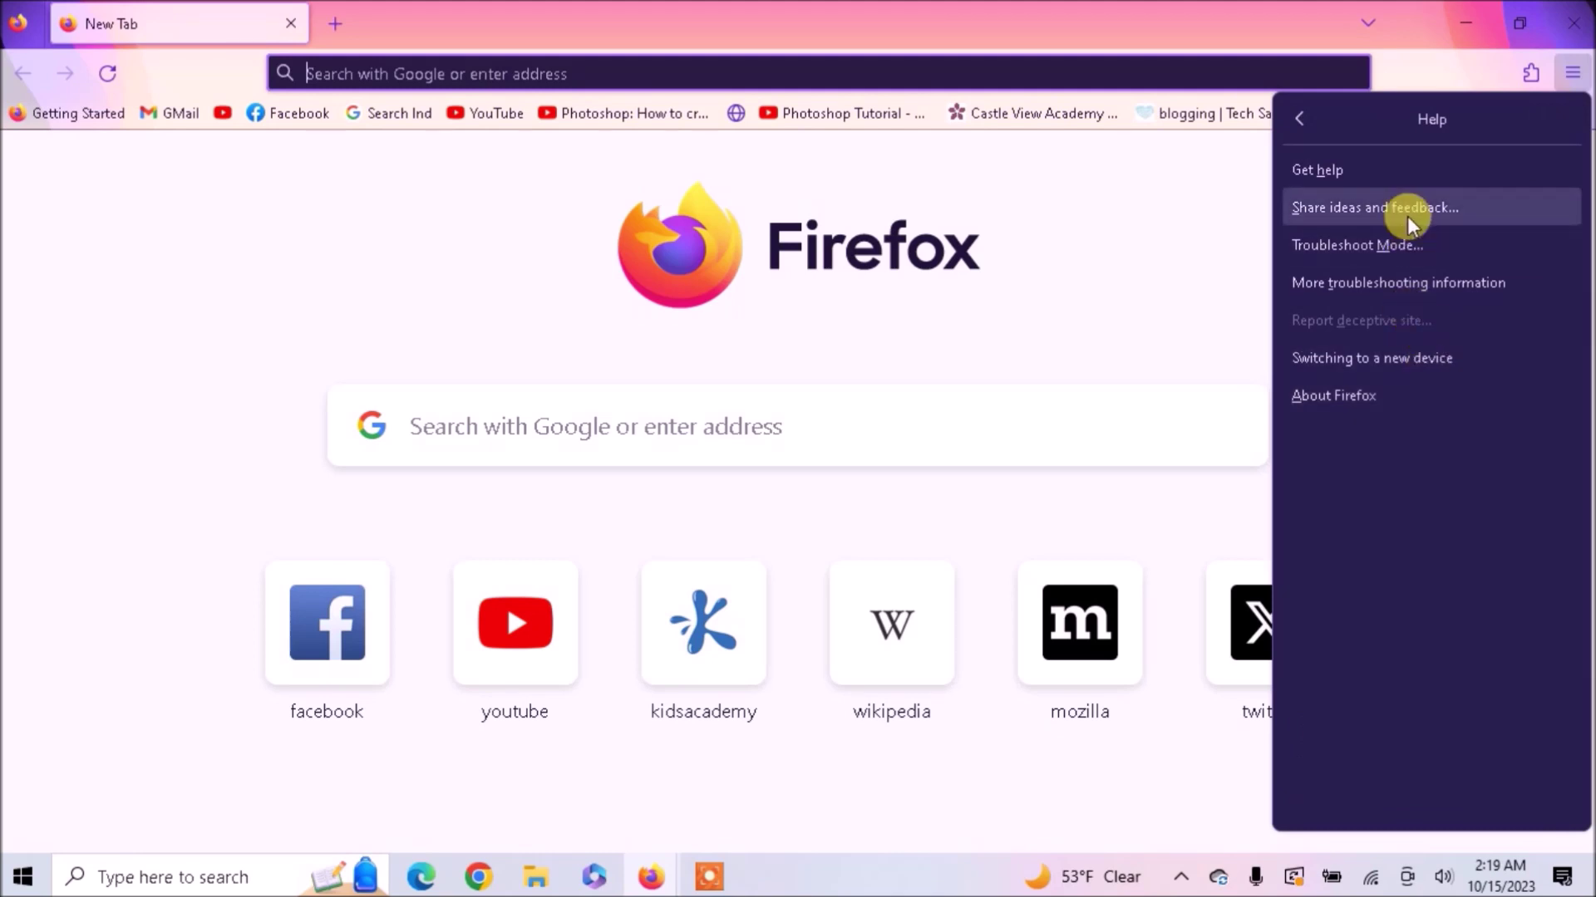
{"action": "left_click", "coordinate": [1394, 283]}
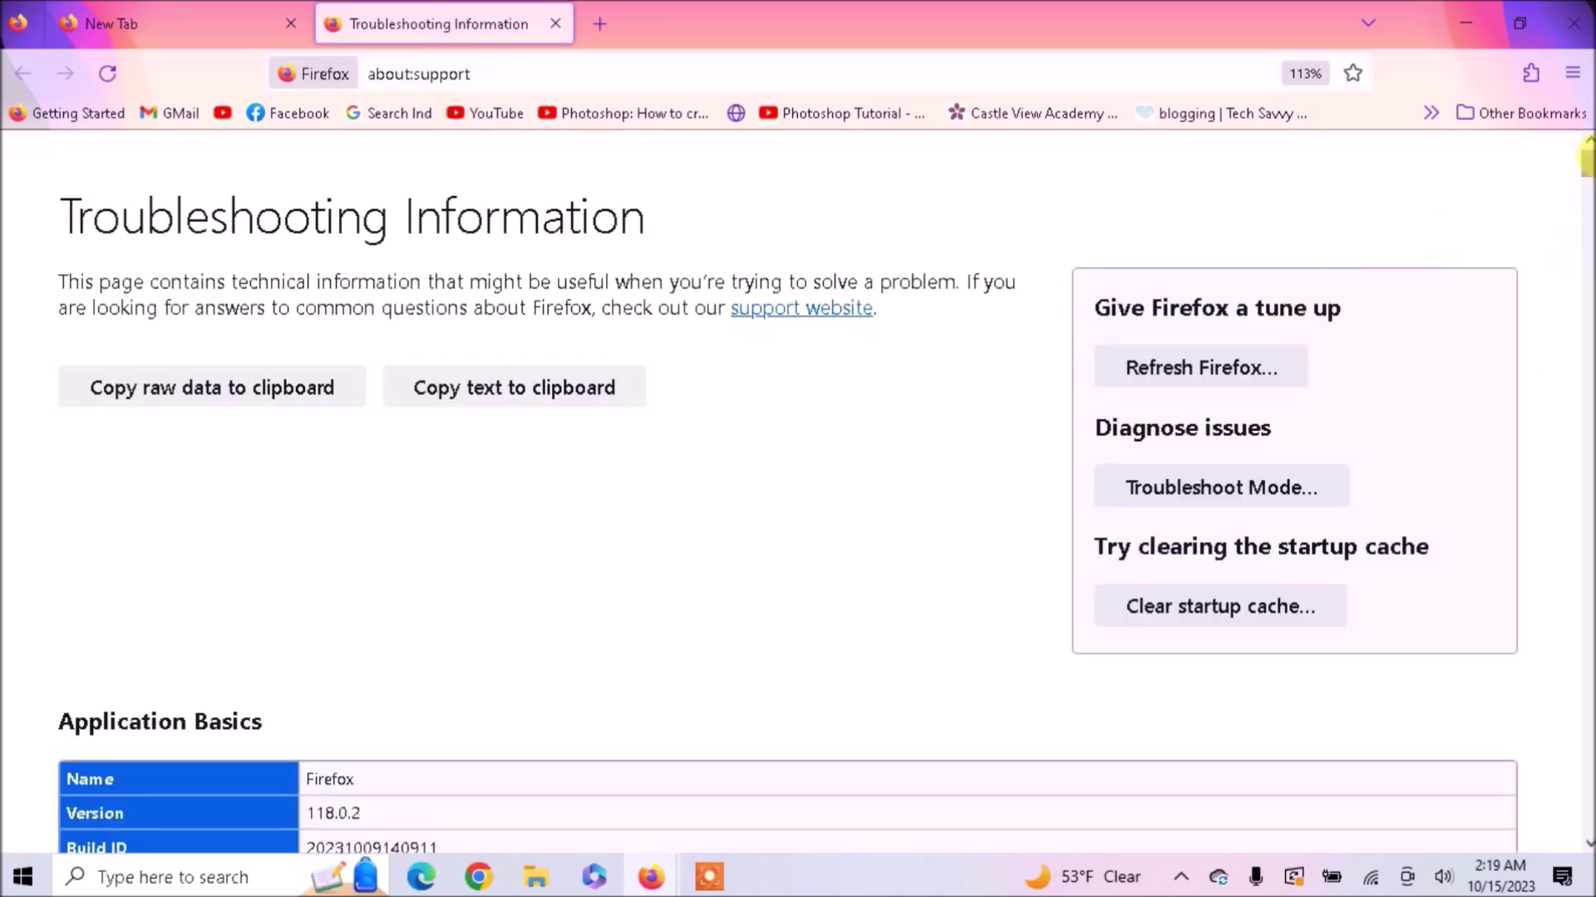
{"action": "mouse_move", "coordinate": [1584, 157]}
{"action": "left_mouse_down"}
{"action": "mouse_move", "coordinate": [1571, 217]}
{"action": "mouse_move", "coordinate": [1567, 196]}
{"action": "left_mouse_up"}
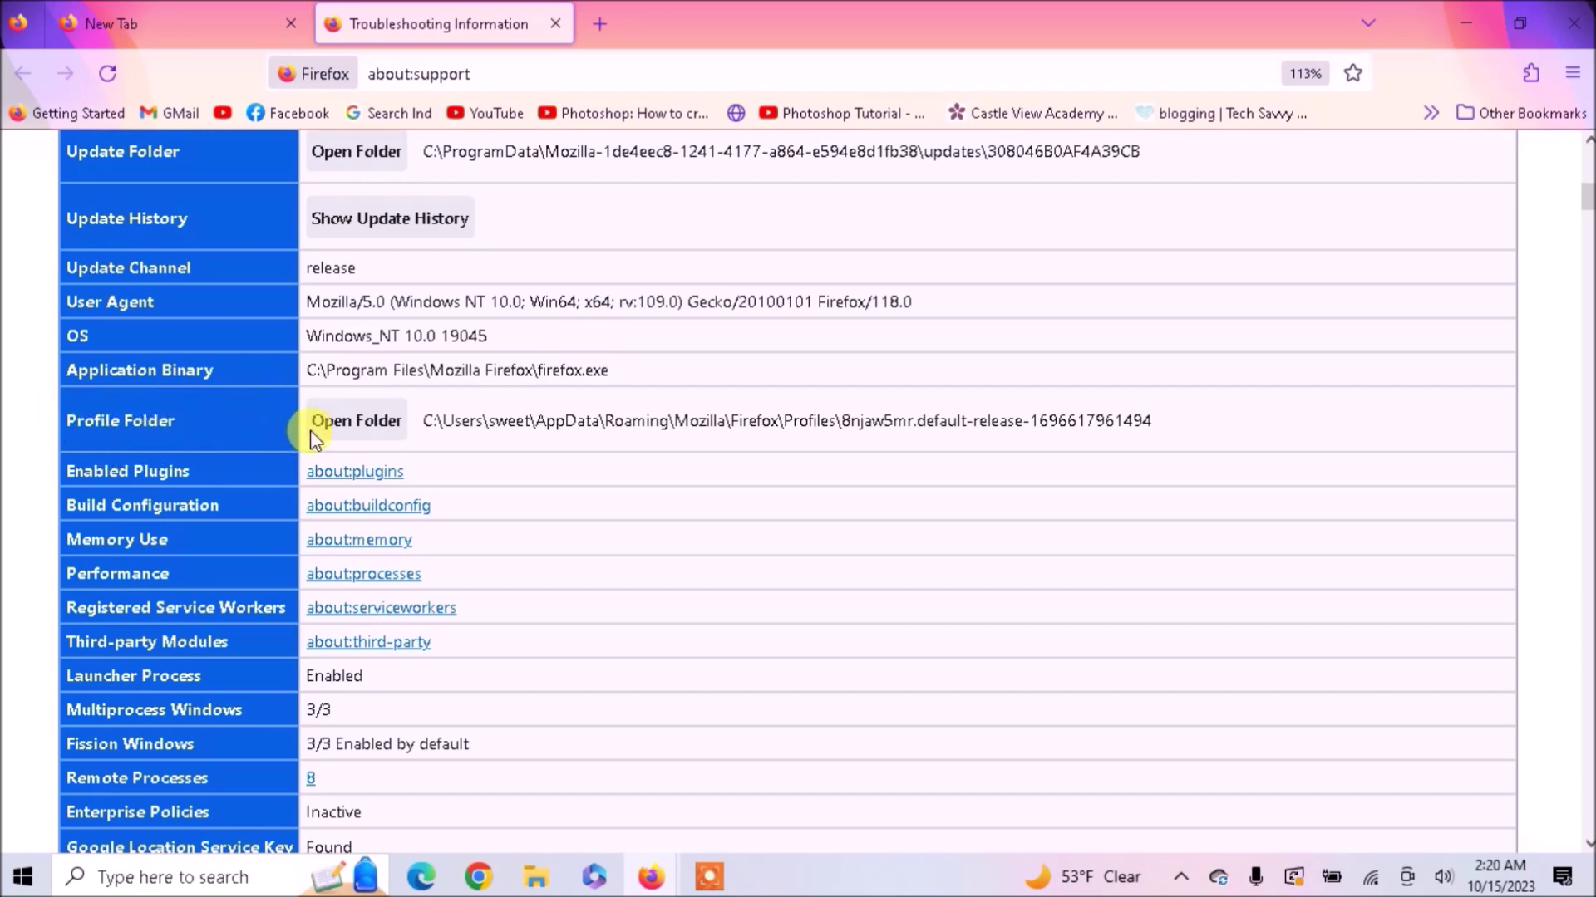
{"action": "left_click", "coordinate": [349, 421]}
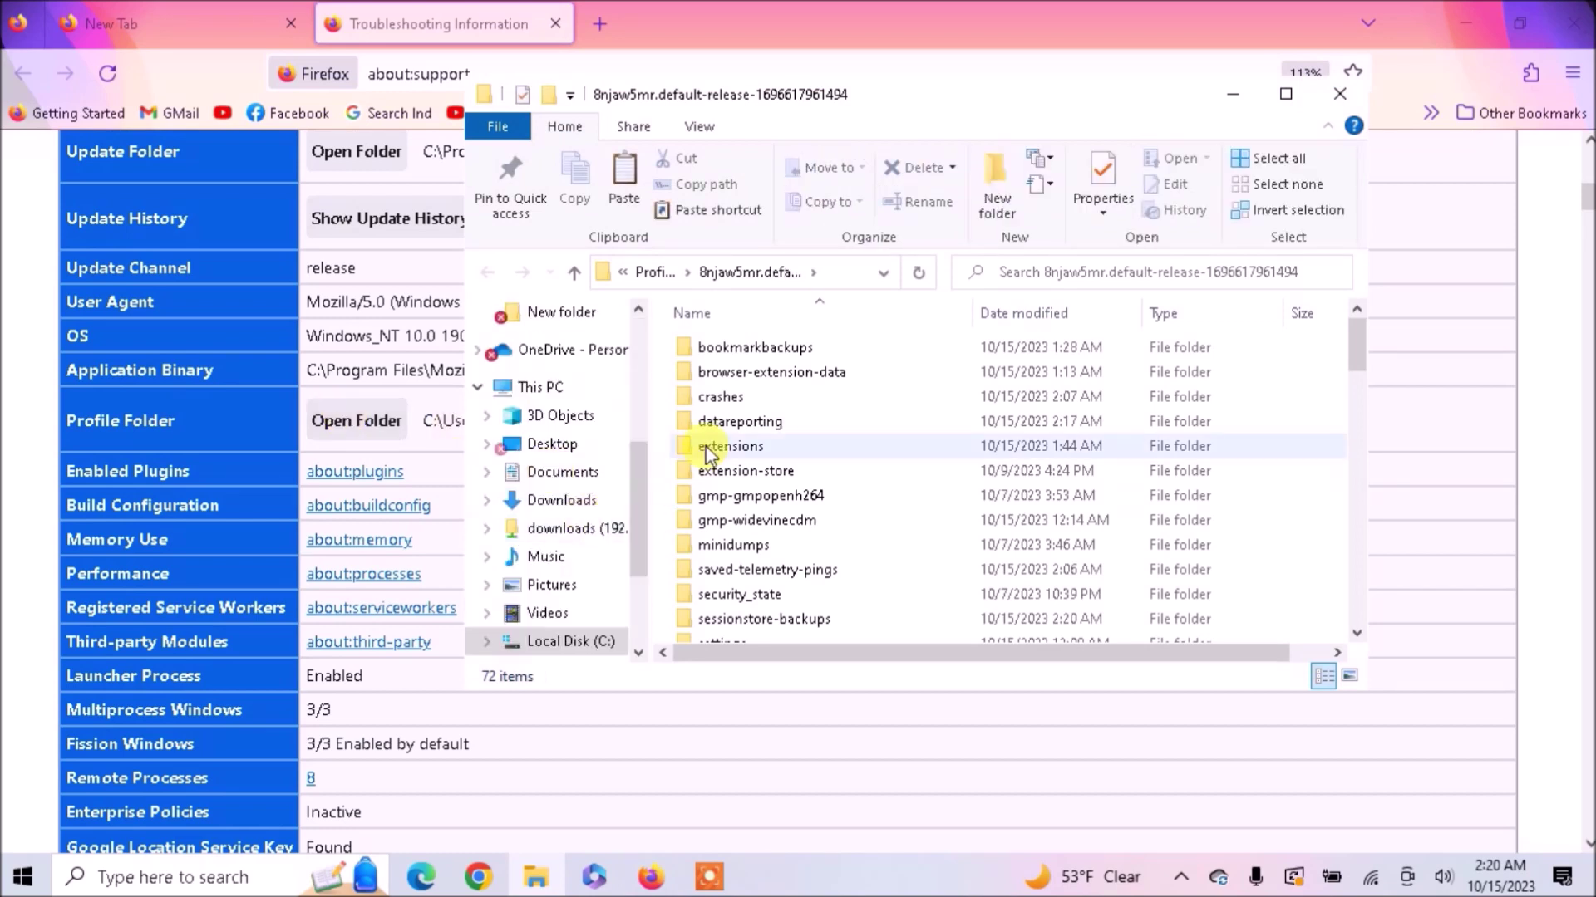
- Copy the 8njaw5mr.default-release profile folder from Profiles, then close Explorer and Firefox
{"action": "left_click", "coordinate": [580, 274]}
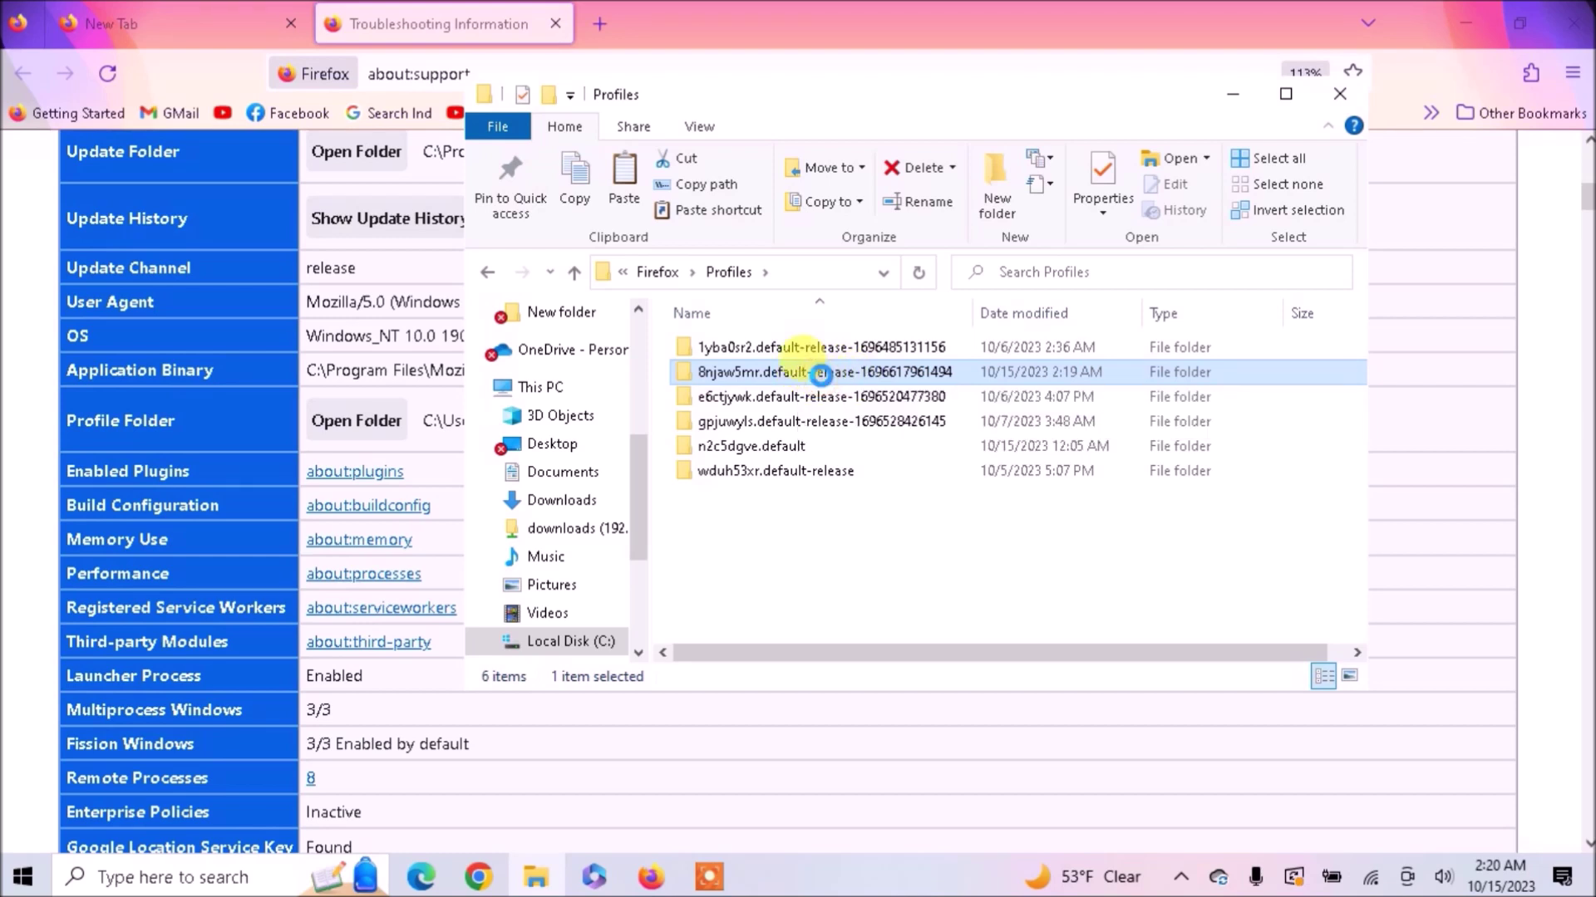
{"action": "right_click", "coordinate": [823, 379]}
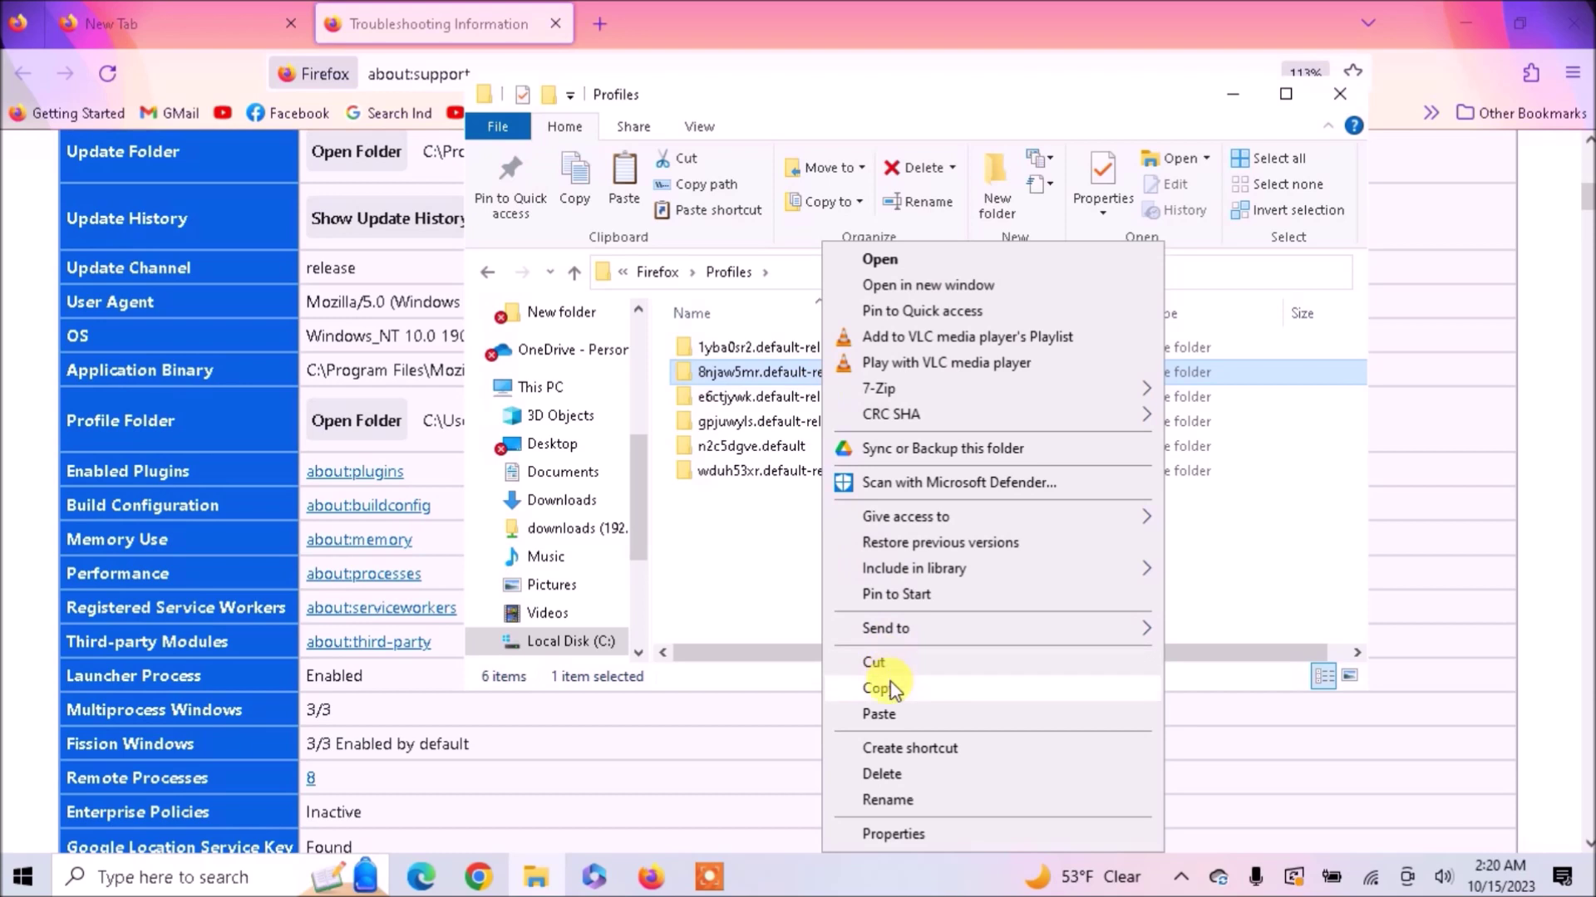
{"action": "left_click", "coordinate": [881, 689]}
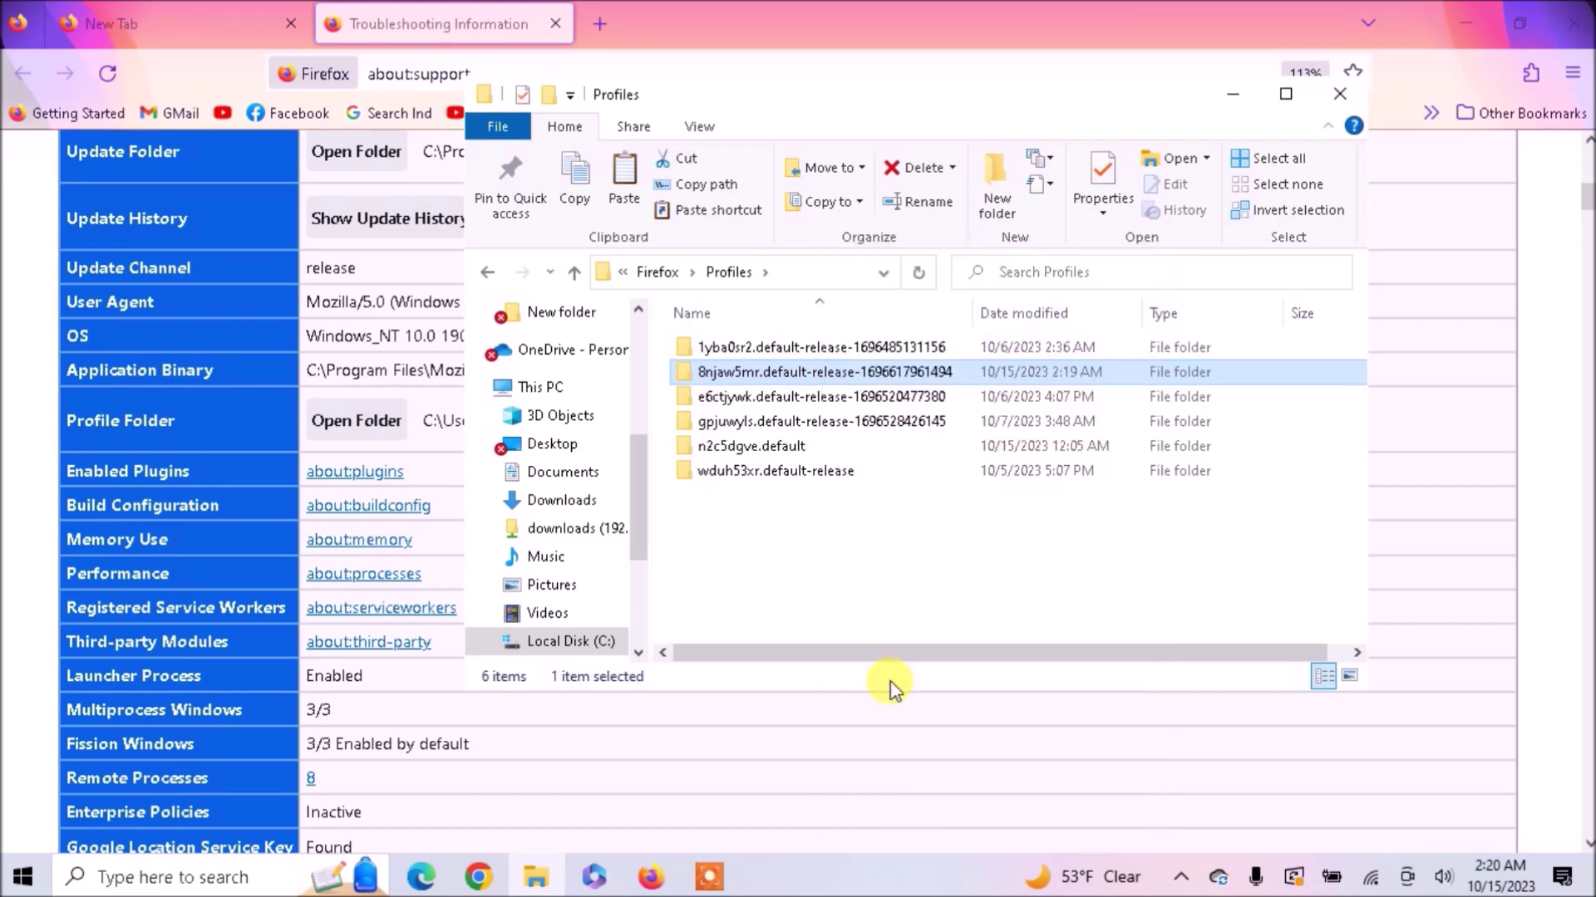
{"action": "left_click", "coordinate": [1337, 93]}
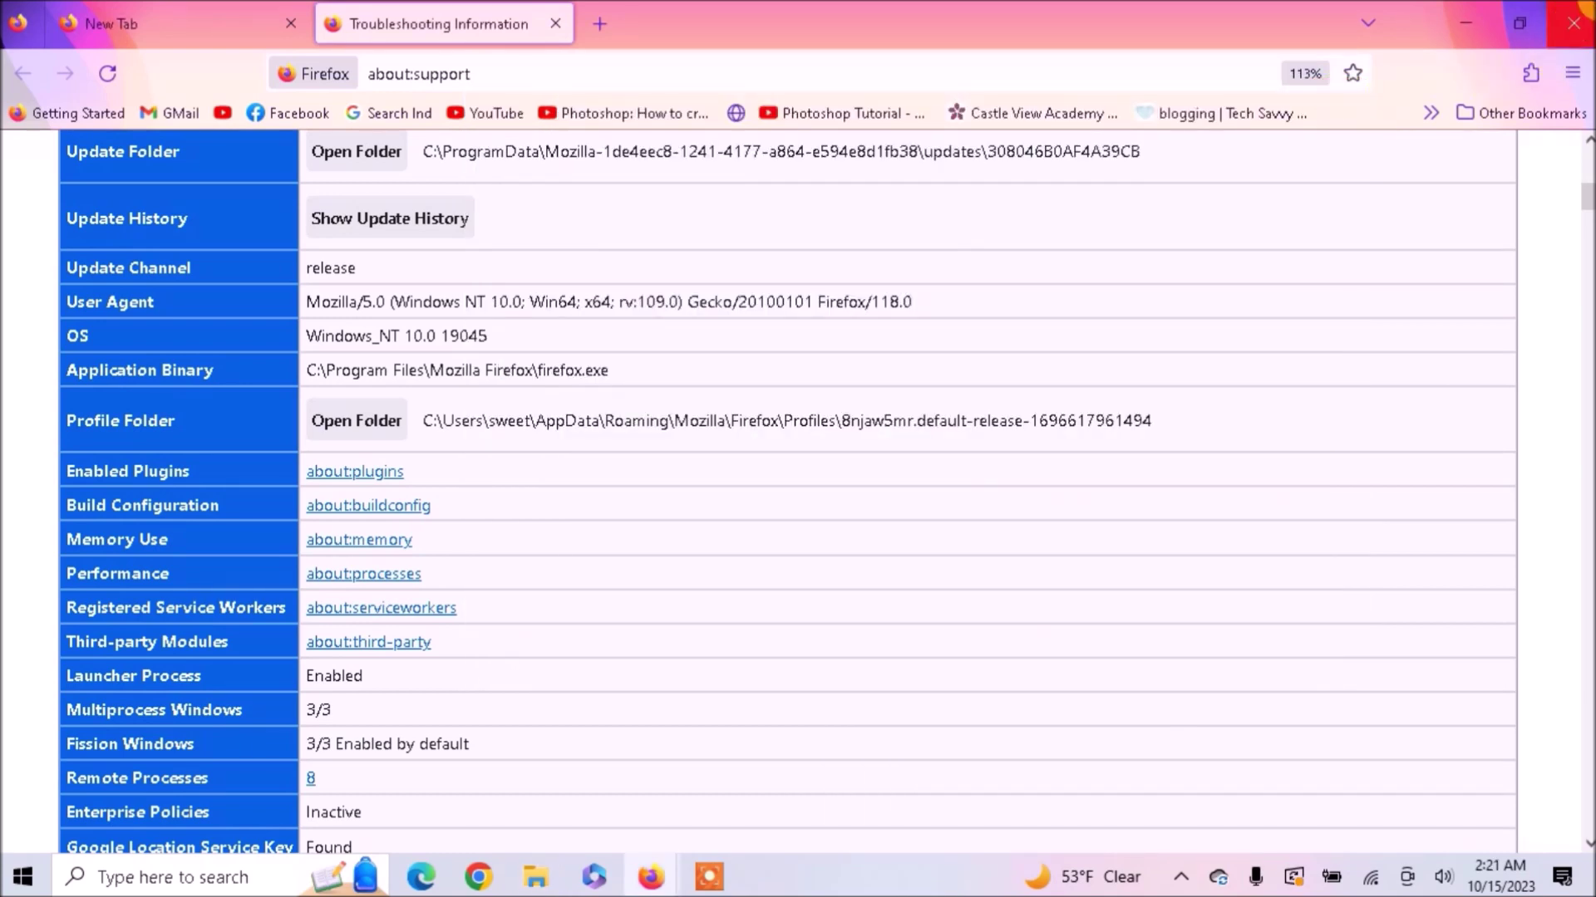
{"action": "left_click", "coordinate": [1579, 13]}
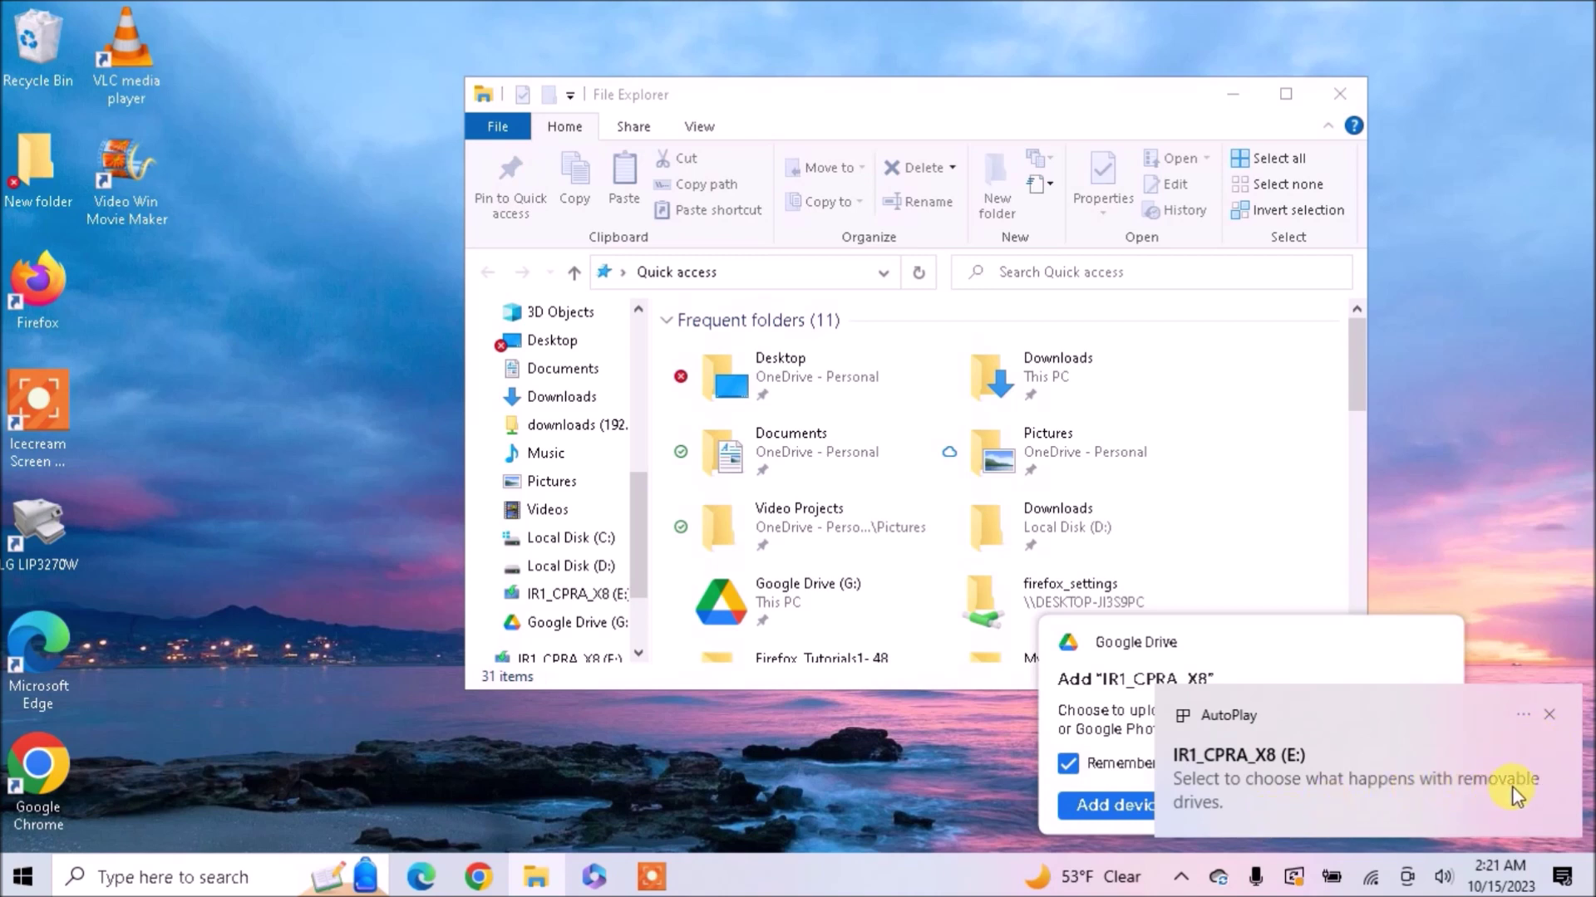
- Paste the copied profile folder onto the IR1_CPRA_X8 (E:) USB drive
{"action": "left_click", "coordinate": [1551, 717]}
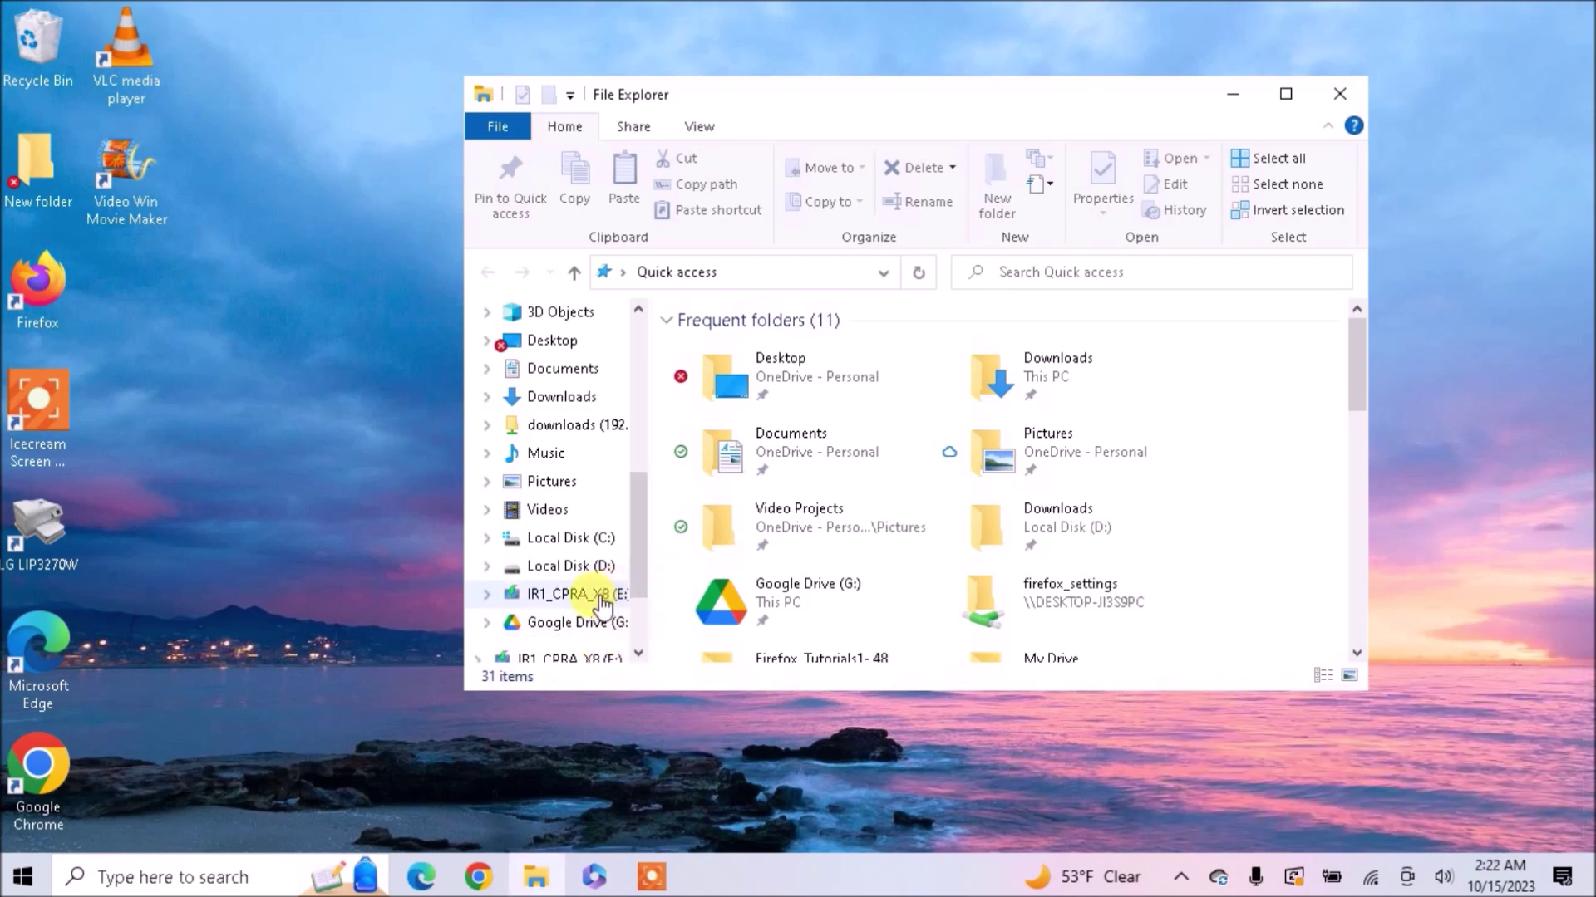
{"action": "left_click", "coordinate": [574, 594]}
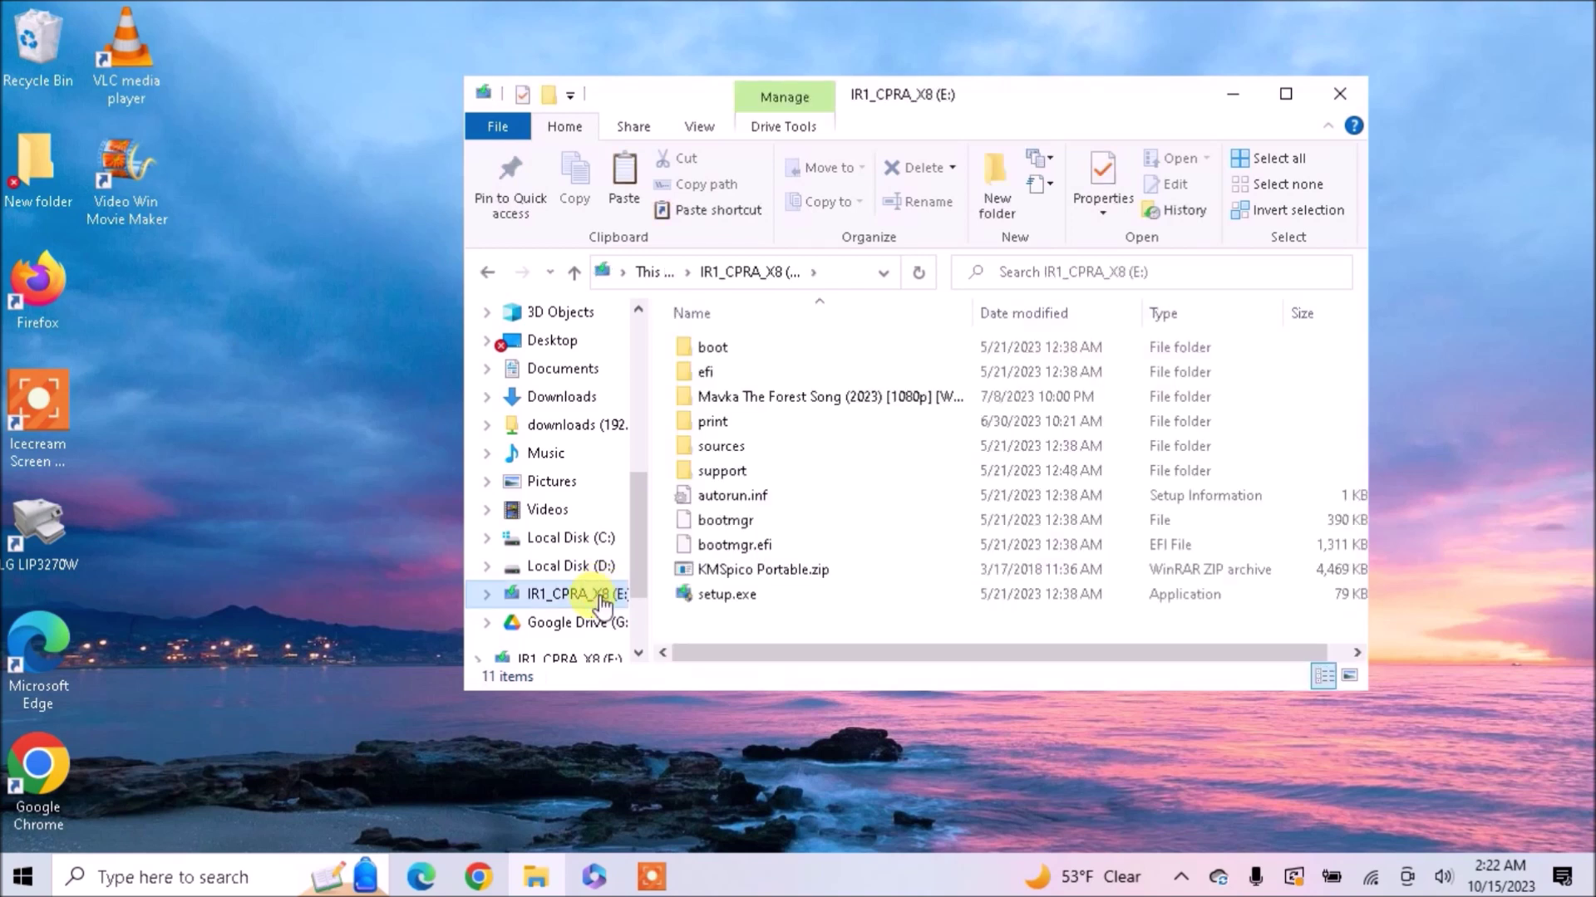
{"action": "right_click", "coordinate": [908, 611]}
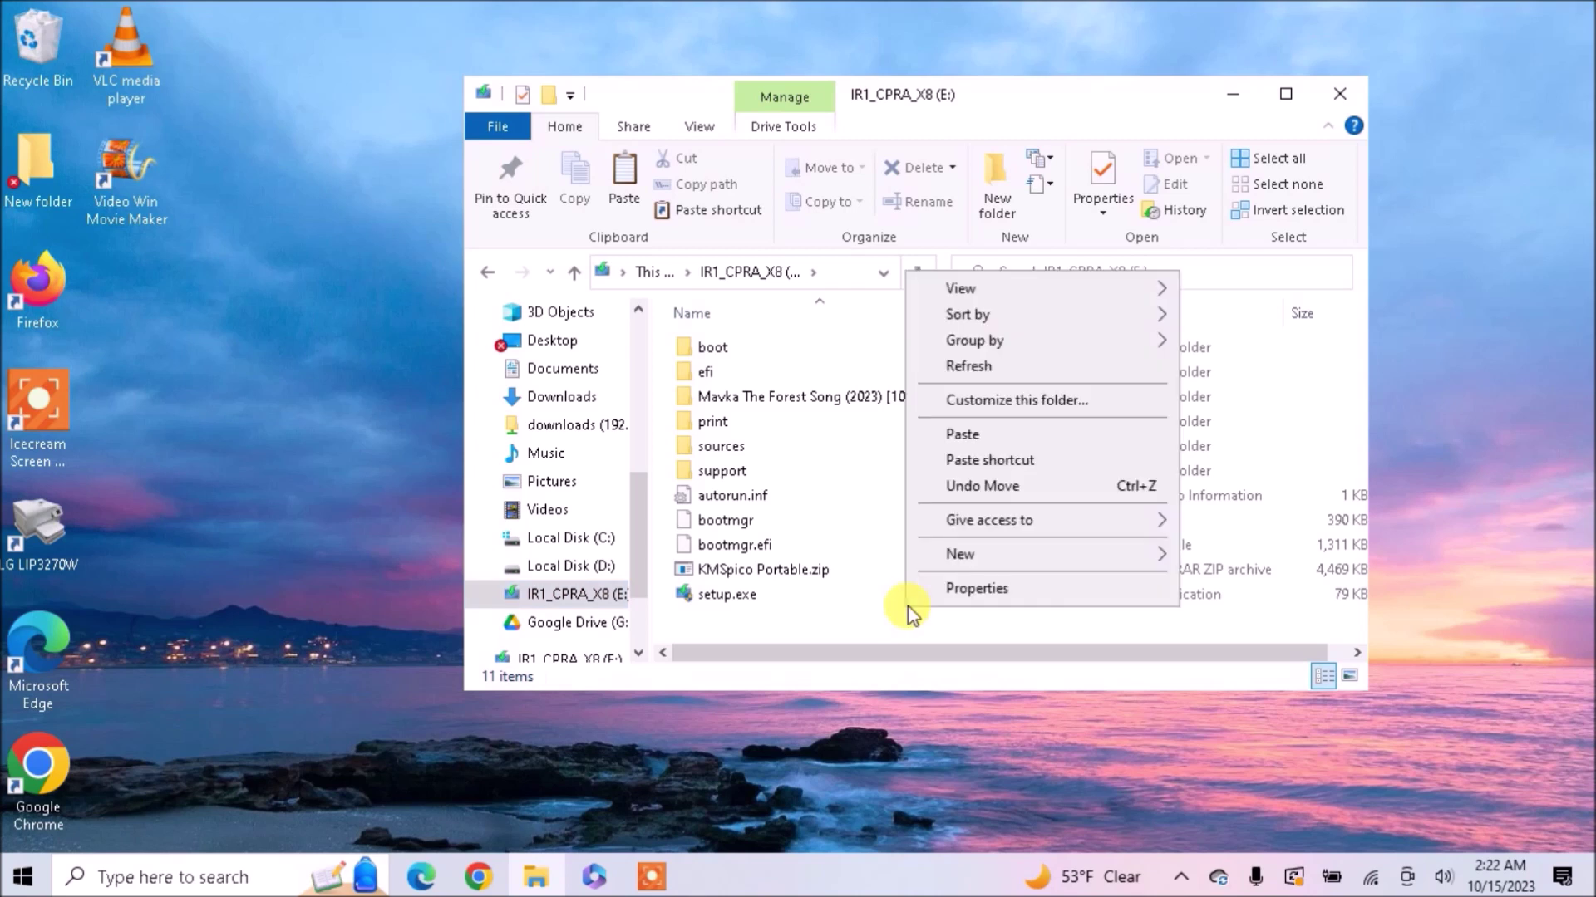
{"action": "left_click", "coordinate": [964, 435]}
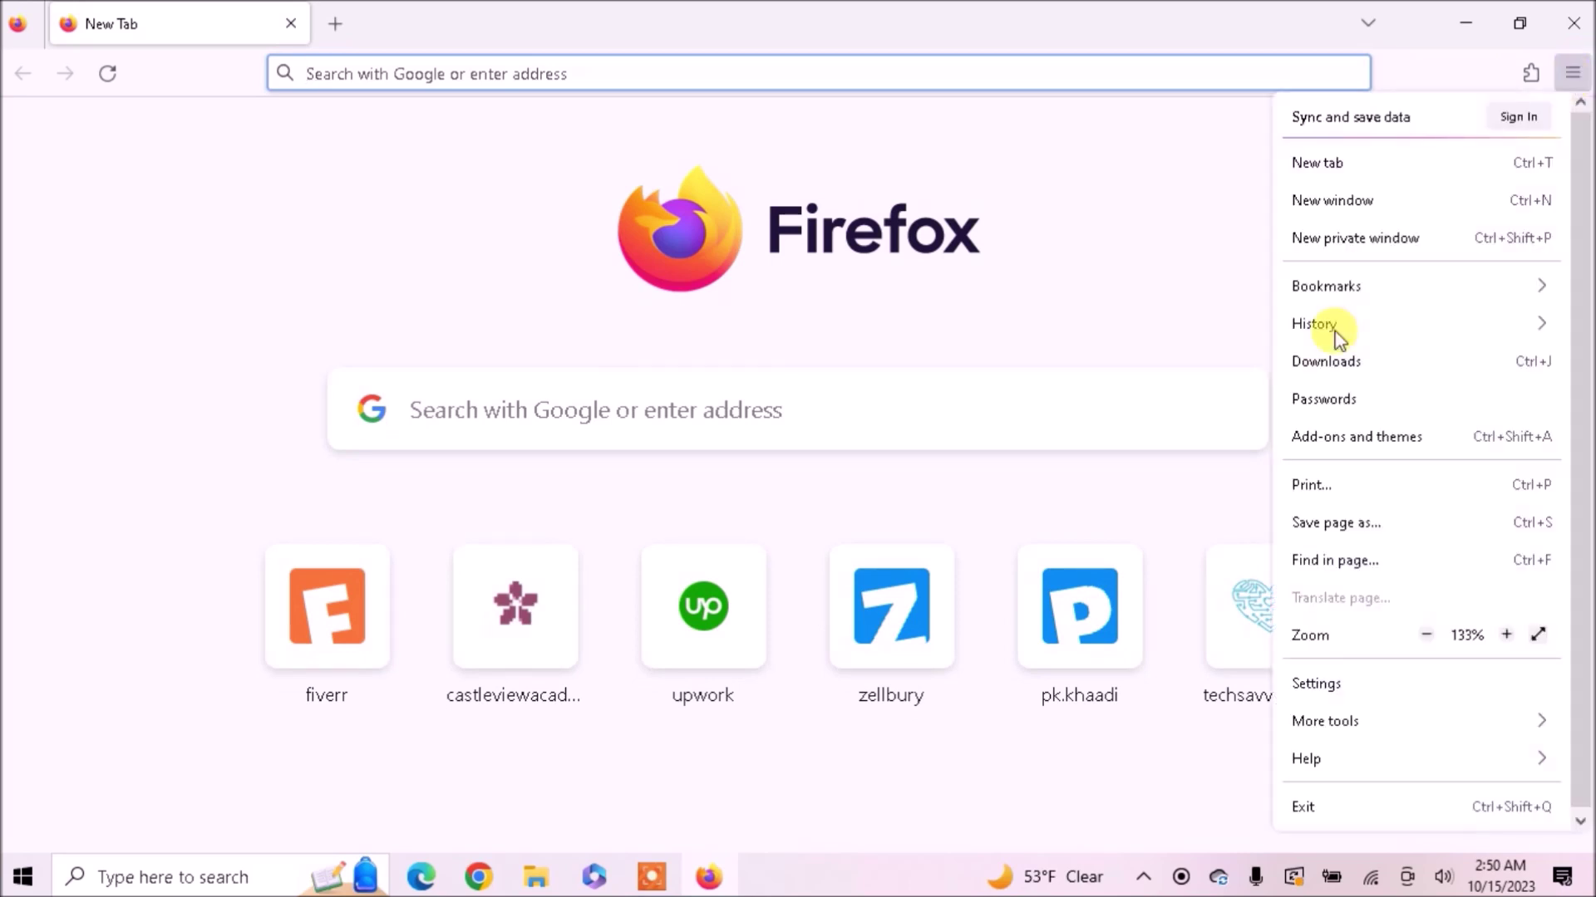
- On the other PC, open the Firefox profile folder via Troubleshooting Information
{"action": "left_click", "coordinate": [1319, 769]}
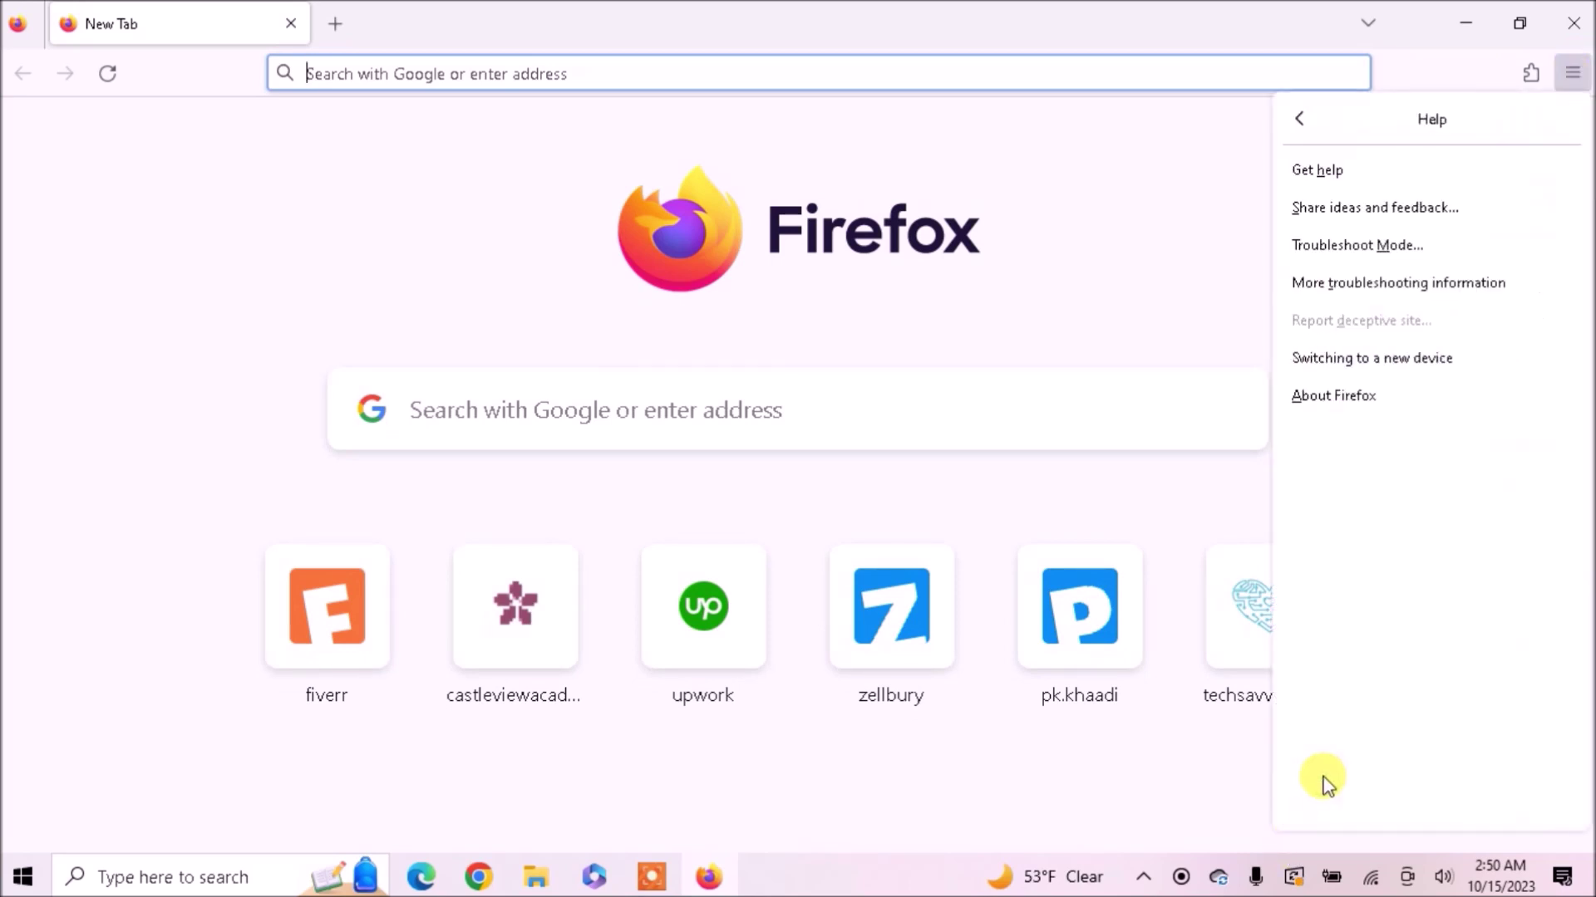
{"action": "left_click", "coordinate": [1412, 297]}
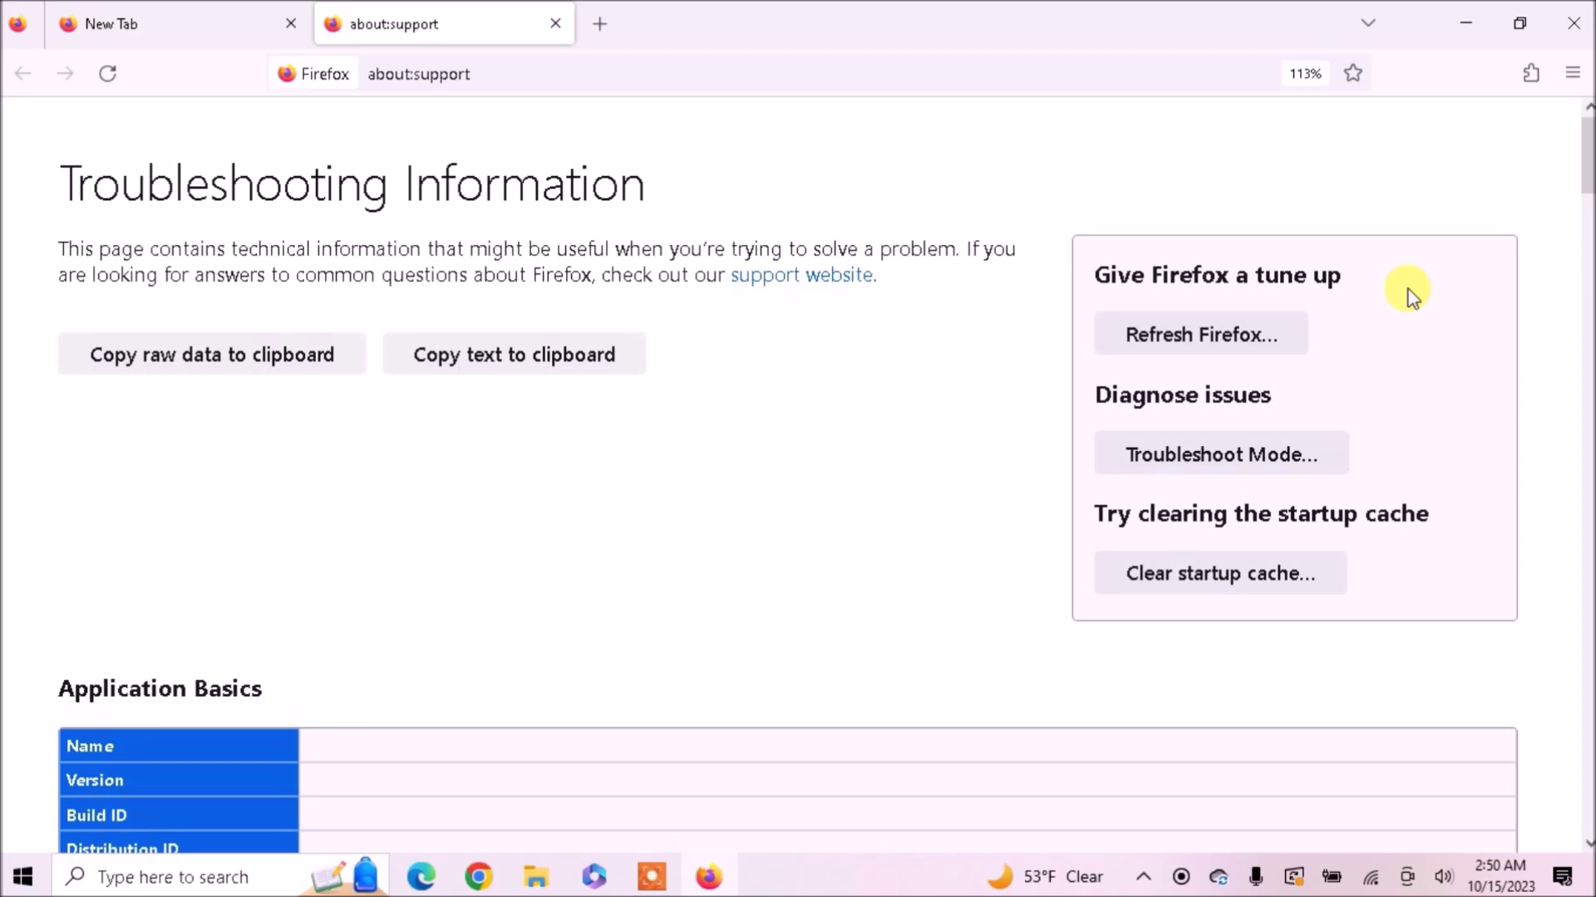
{"action": "left_click_drag", "start_coordinate": [1585, 129], "coordinate": [1587, 170]}
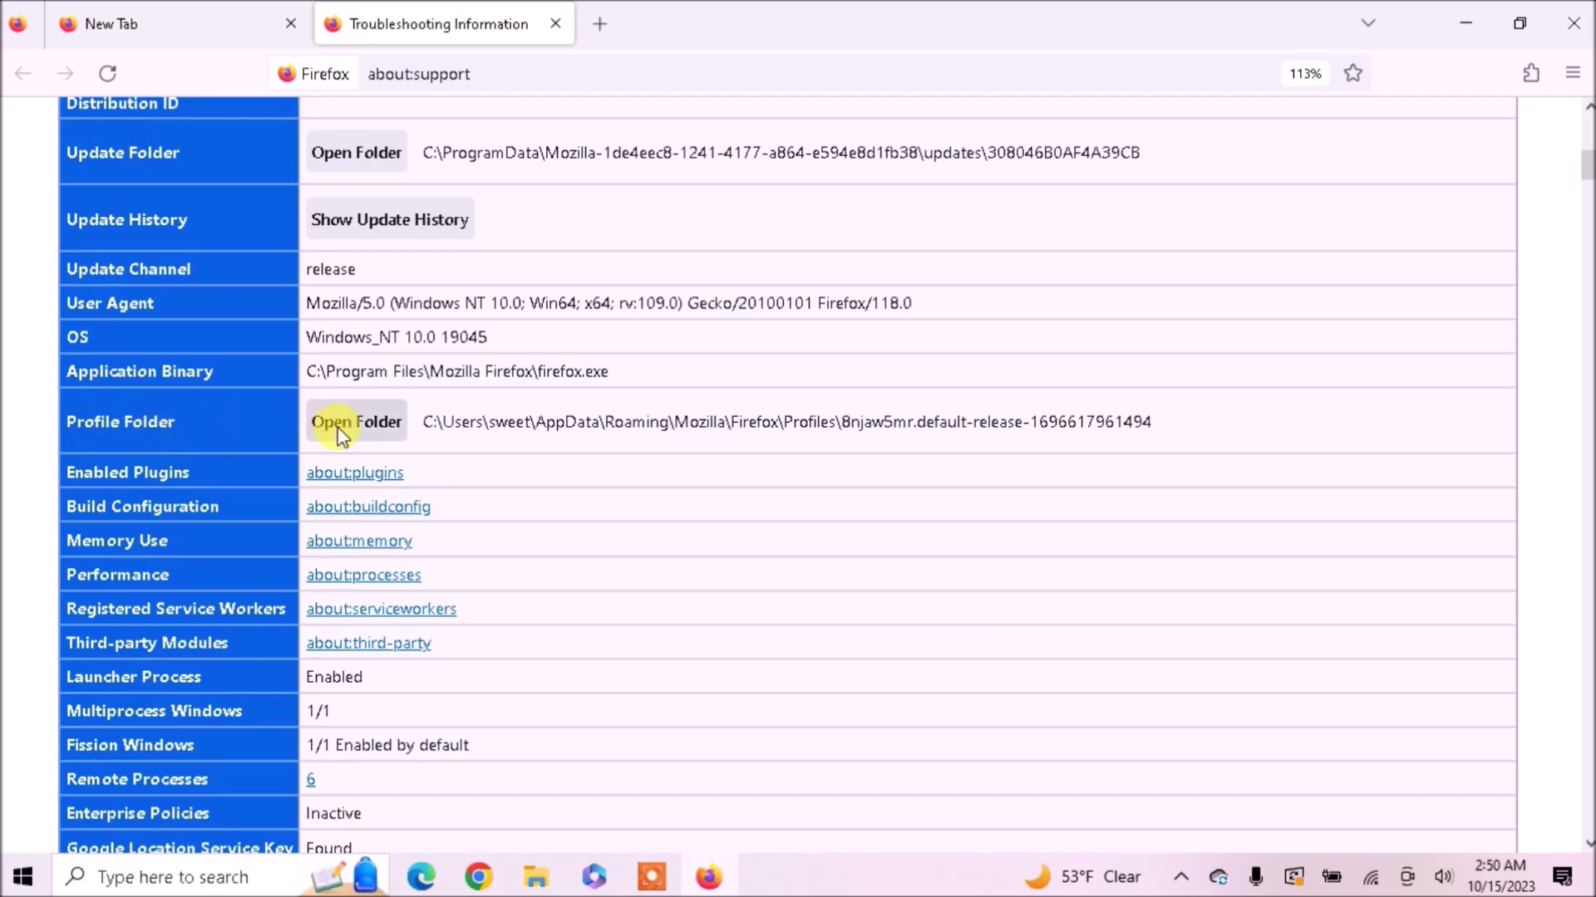
{"action": "left_click", "coordinate": [360, 422]}
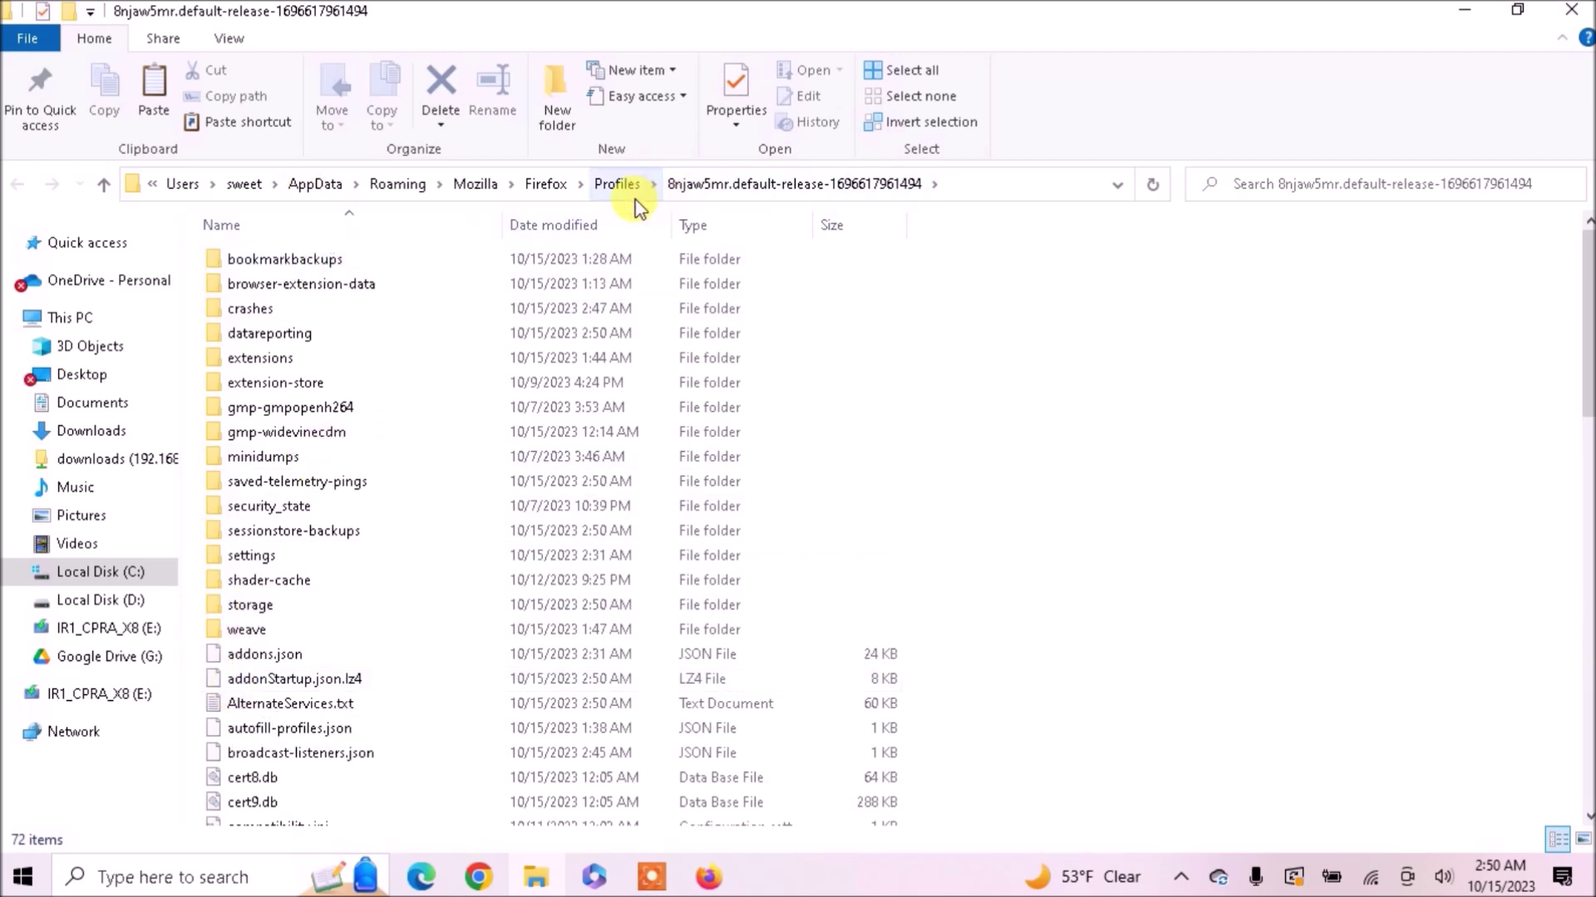
- Paste the USB profile folder into Profiles, skipping denied files for all items
{"action": "double_click", "coordinate": [256, 359]}
{"action": "right_click", "coordinate": [284, 350]}
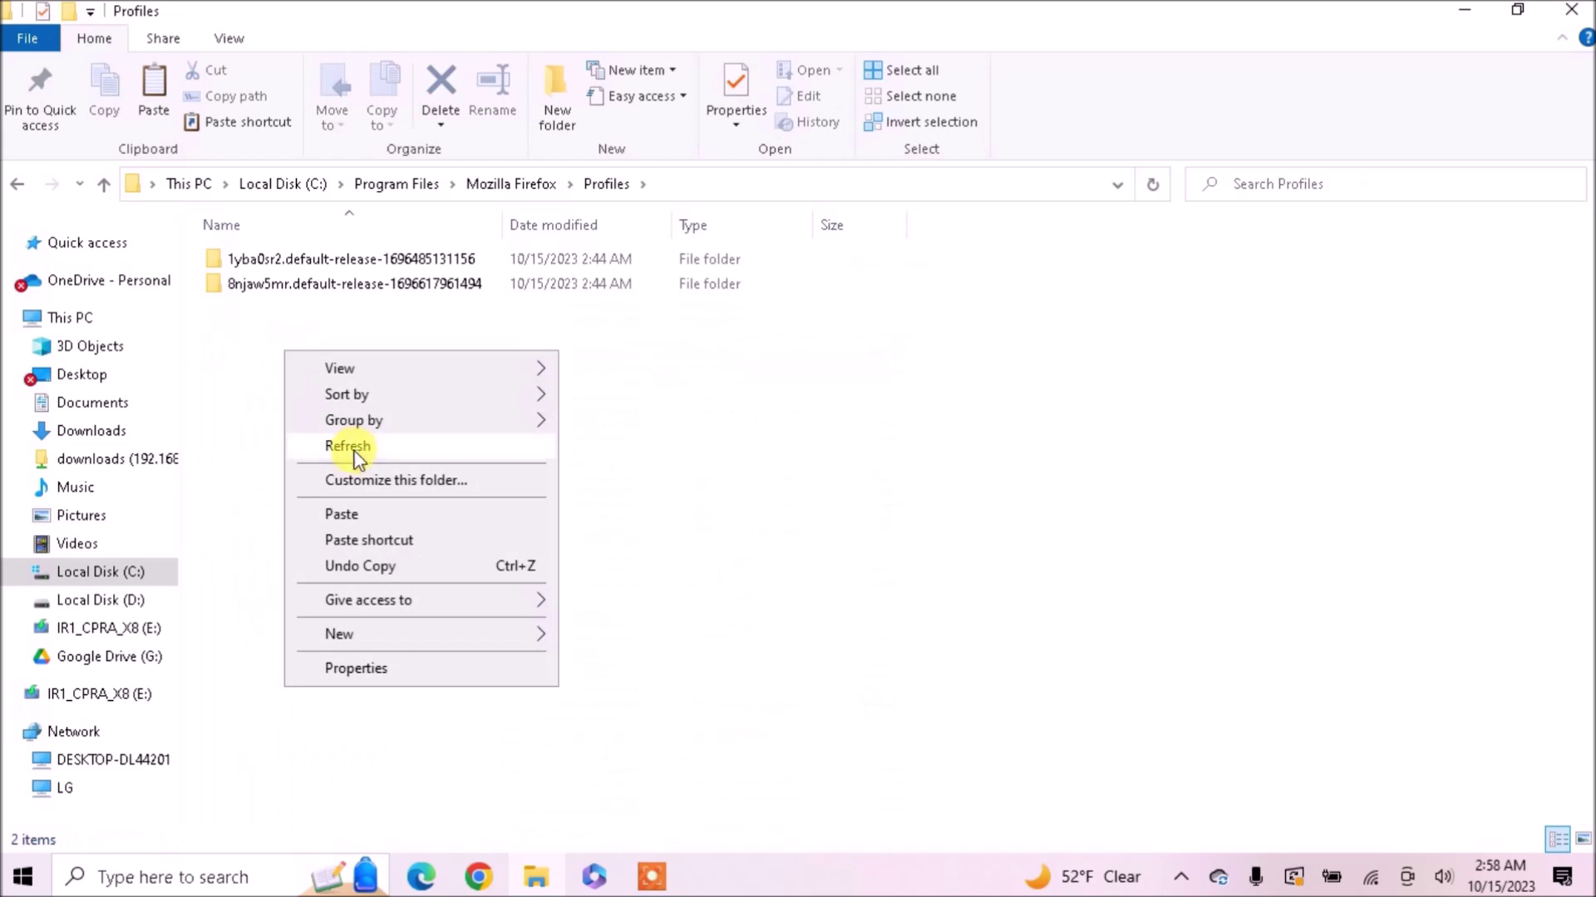
{"action": "left_click", "coordinate": [353, 515]}
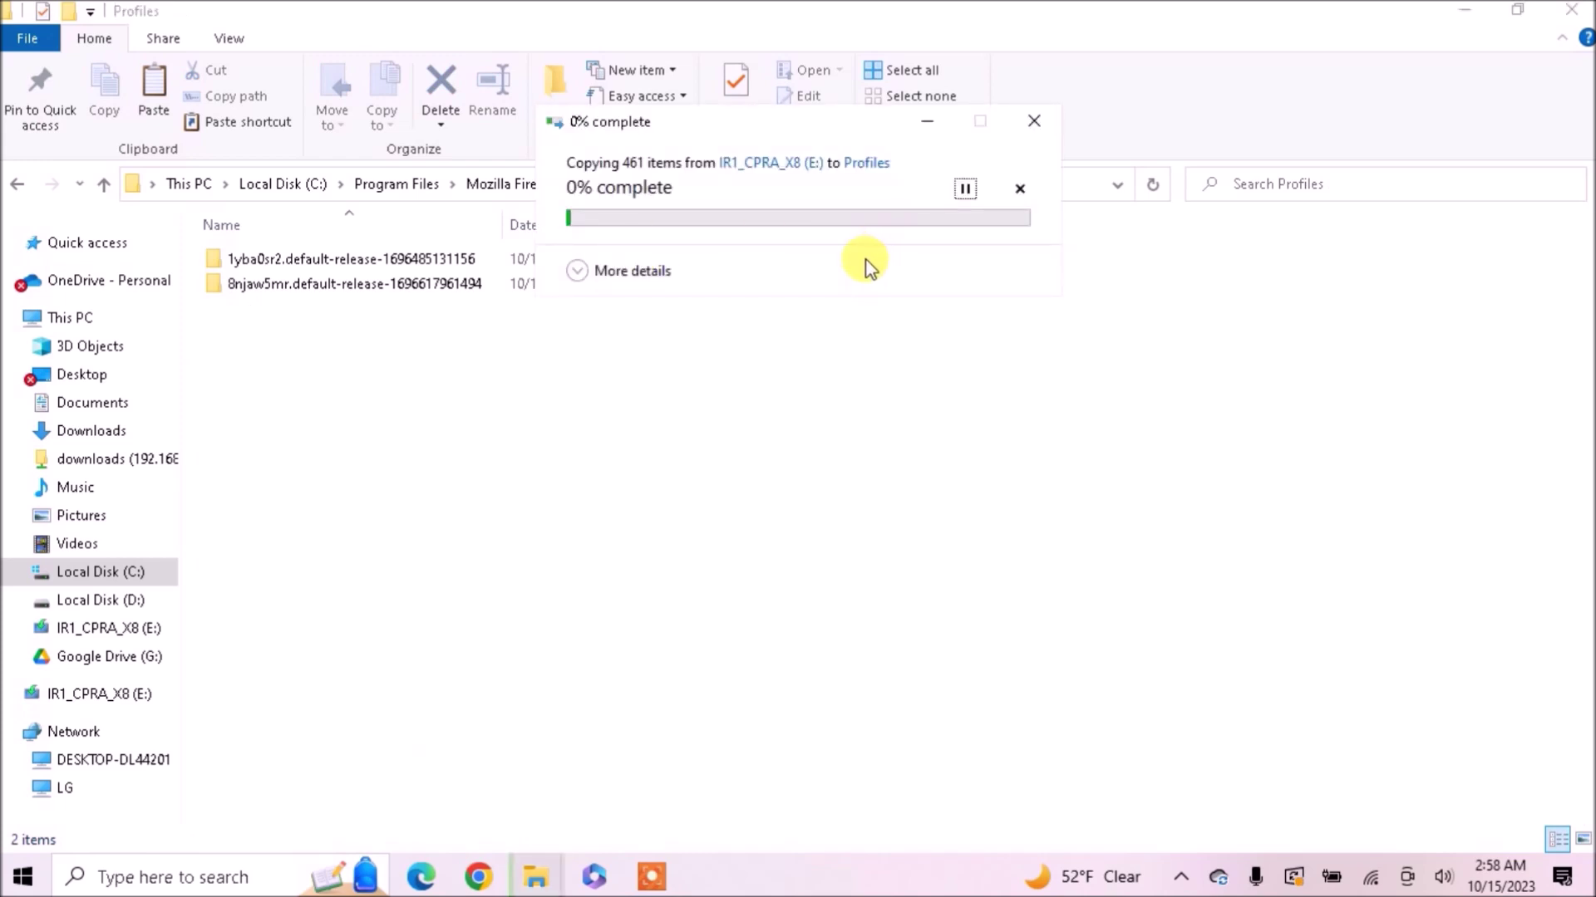
{"action": "left_click", "coordinate": [705, 299]}
{"action": "left_click", "coordinate": [573, 288]}
{"action": "left_click", "coordinate": [732, 322]}
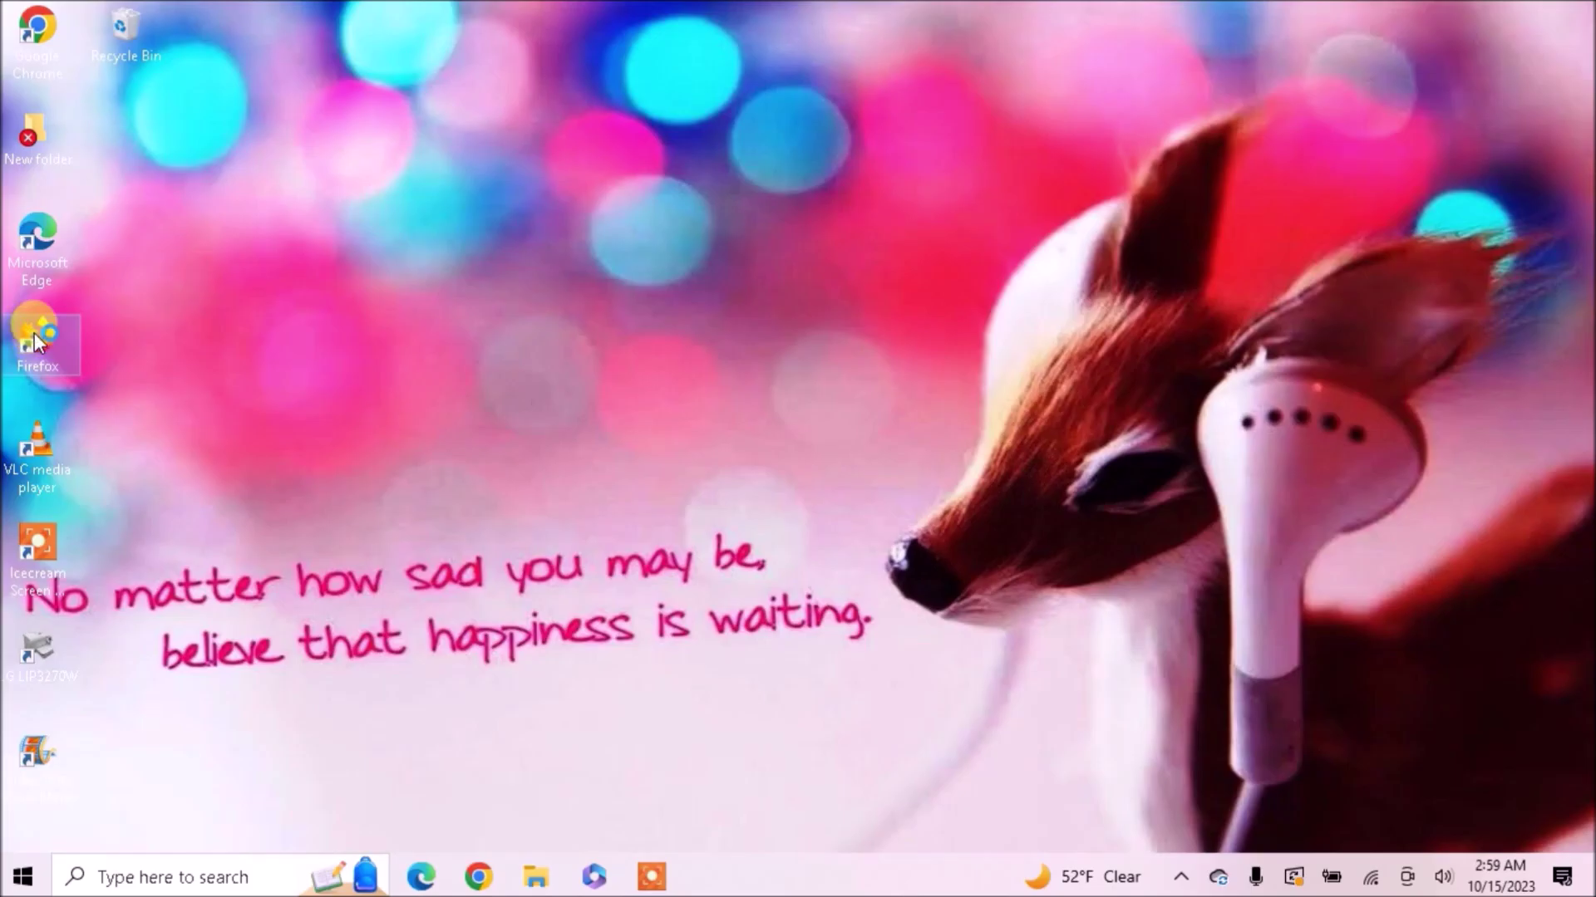
- Launch Firefox from its desktop icon to check the restored bookmarks and pink theme
{"action": "double_click", "coordinate": [34, 337]}
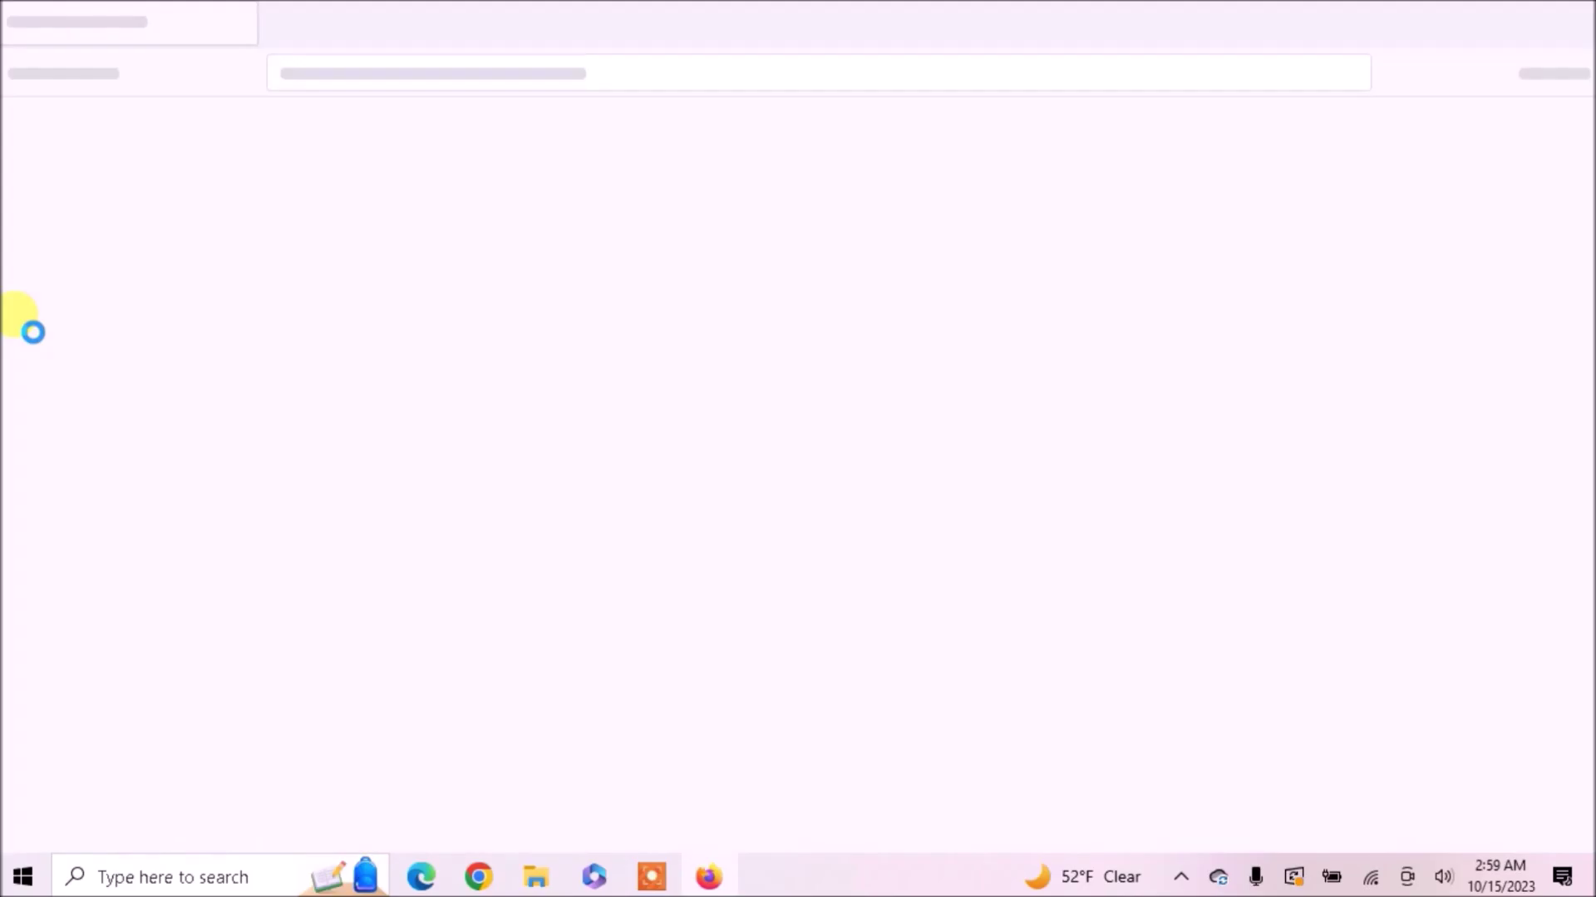